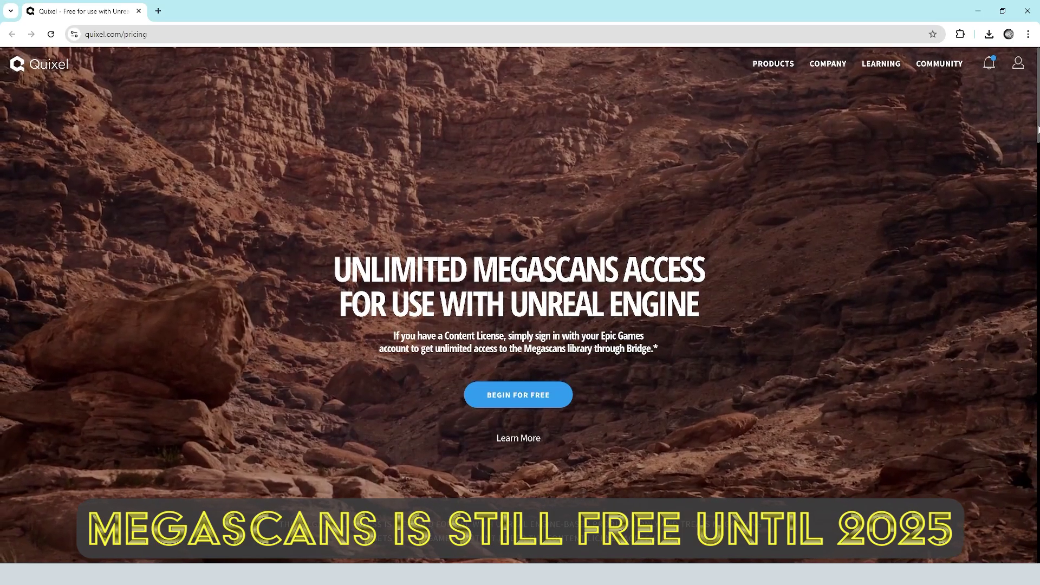
Step: Scroll down the quixel.com pricing page
{"action": "left_click_drag", "start_coordinate": [1037, 130], "coordinate": [1036, 226]}
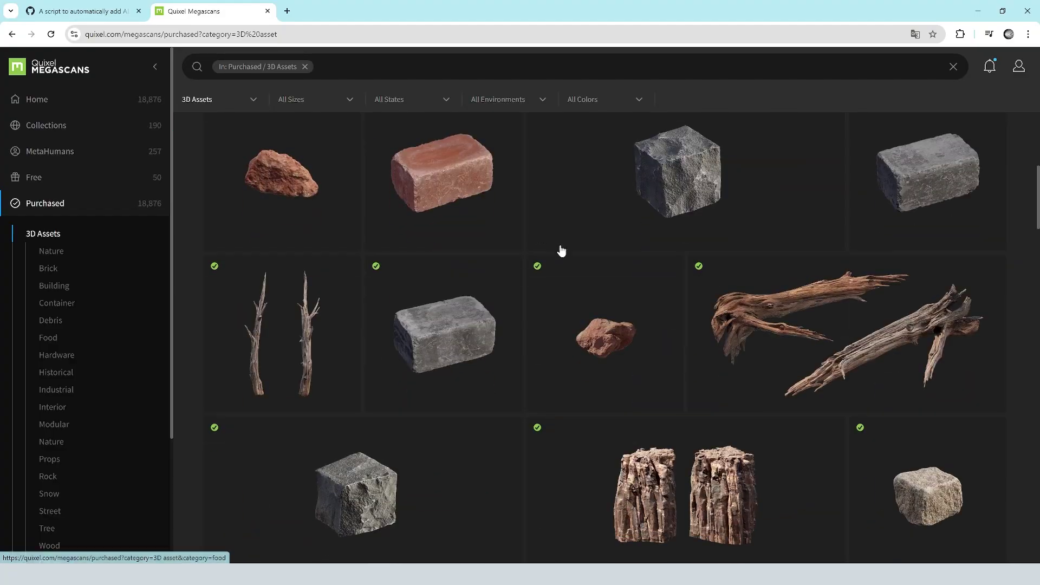
Step: Scroll down through the Purchased asset grid
{"action": "scroll", "coordinate": [561, 251], "scroll_direction": "down", "scroll_amount": 20}
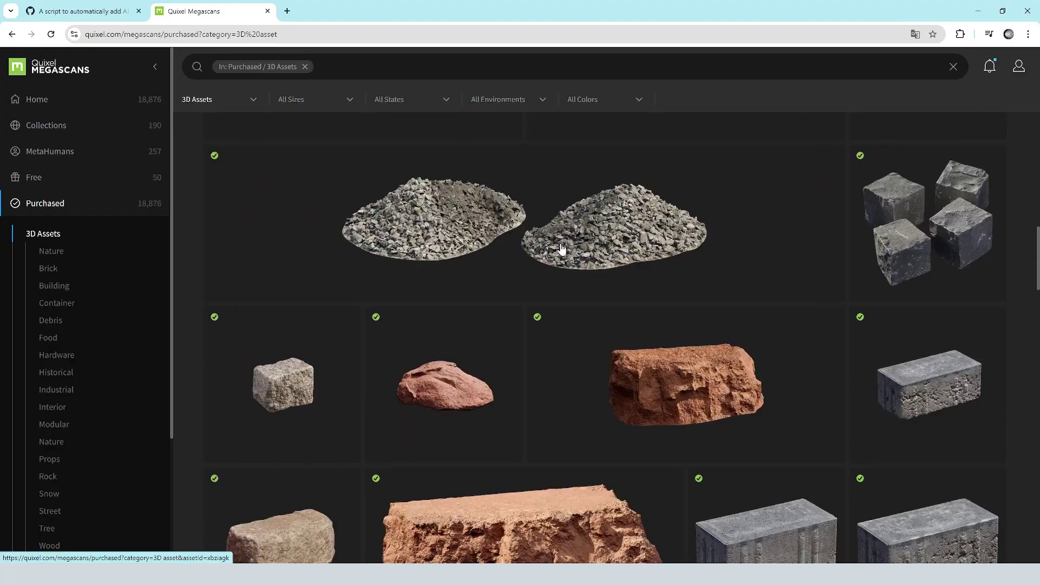
{"action": "scroll", "coordinate": [568, 246], "scroll_direction": "down", "scroll_amount": 5}
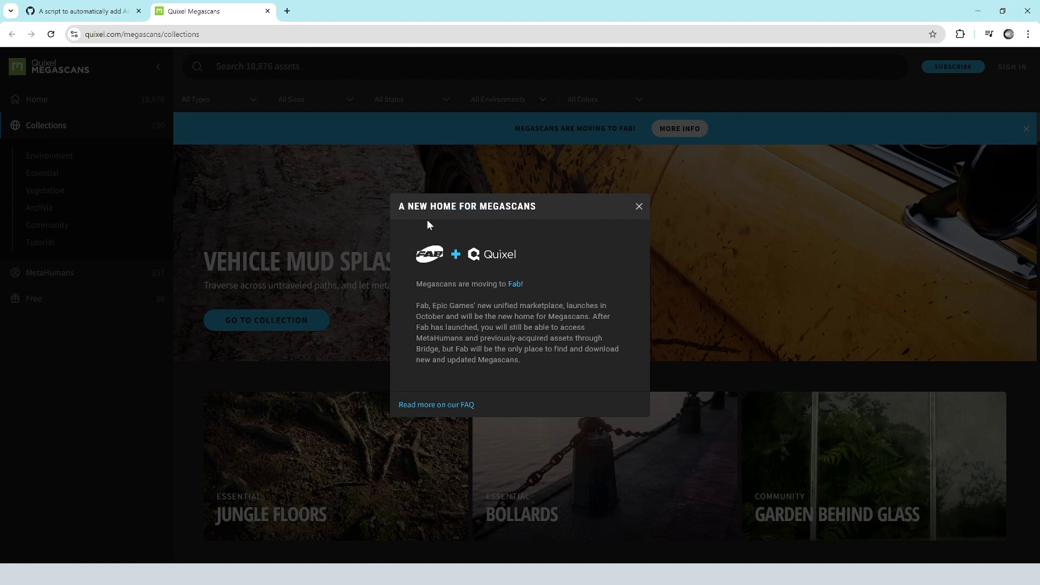
Step: Sign in to Quixel with the Epic Games account, dismissing the moving-to-Fab notice
{"action": "left_click", "coordinate": [639, 207]}
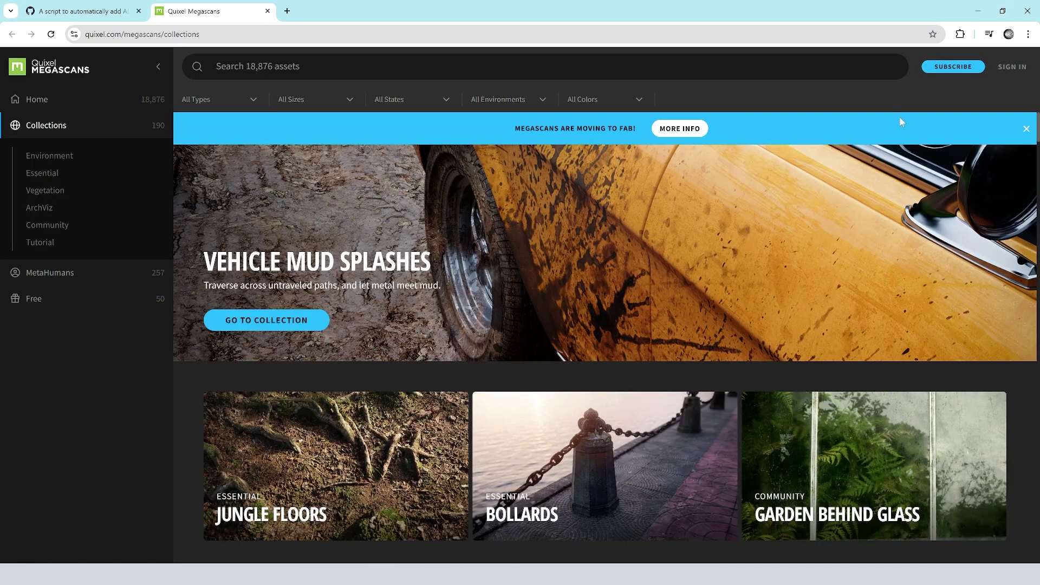
{"action": "left_click", "coordinate": [1011, 69]}
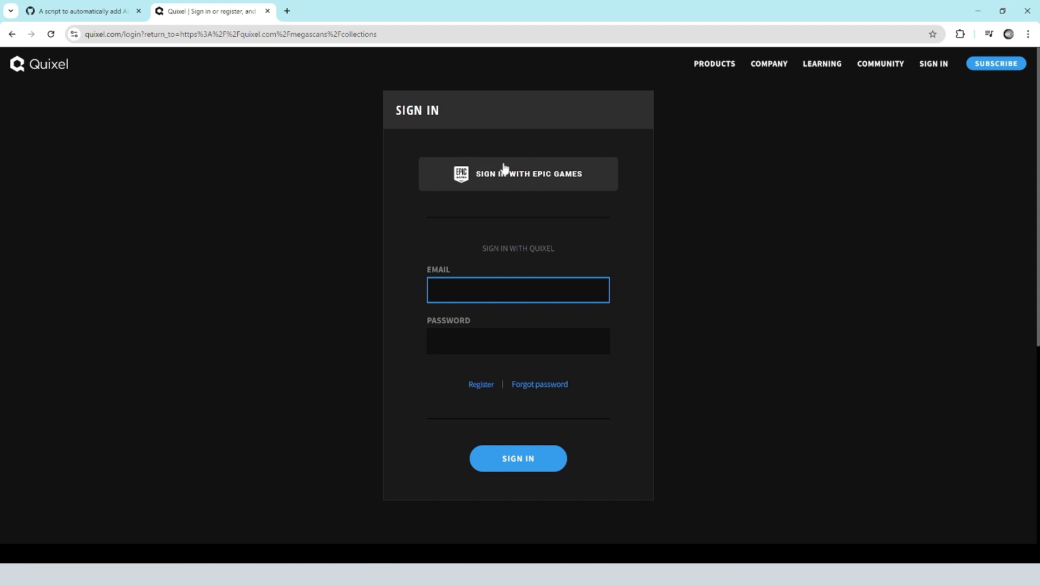
{"action": "left_click", "coordinate": [532, 181]}
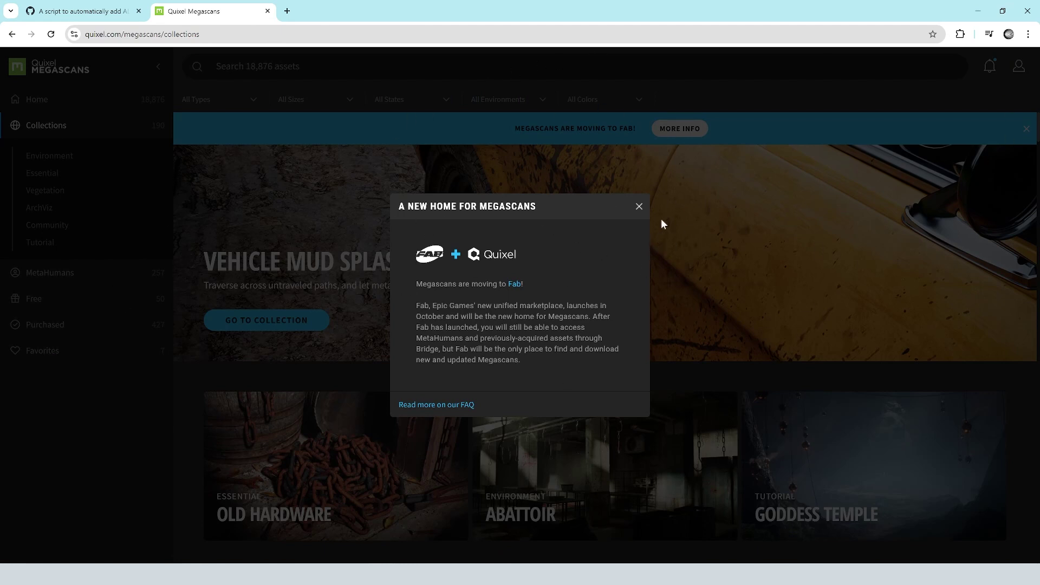
{"action": "left_click", "coordinate": [638, 207]}
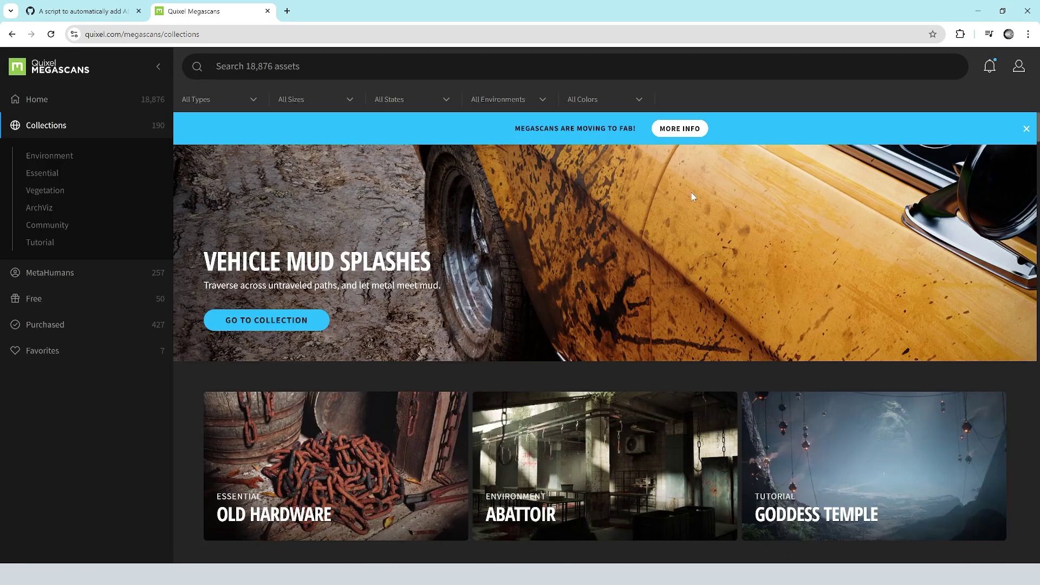
{"action": "left_click", "coordinate": [108, 7]}
Step: Read the How to use steps in the add-all script's gist README
{"action": "scroll", "coordinate": [519, 305], "scroll_direction": "down", "scroll_amount": 1}
{"action": "scroll", "coordinate": [520, 306], "scroll_direction": "up", "scroll_amount": 1}
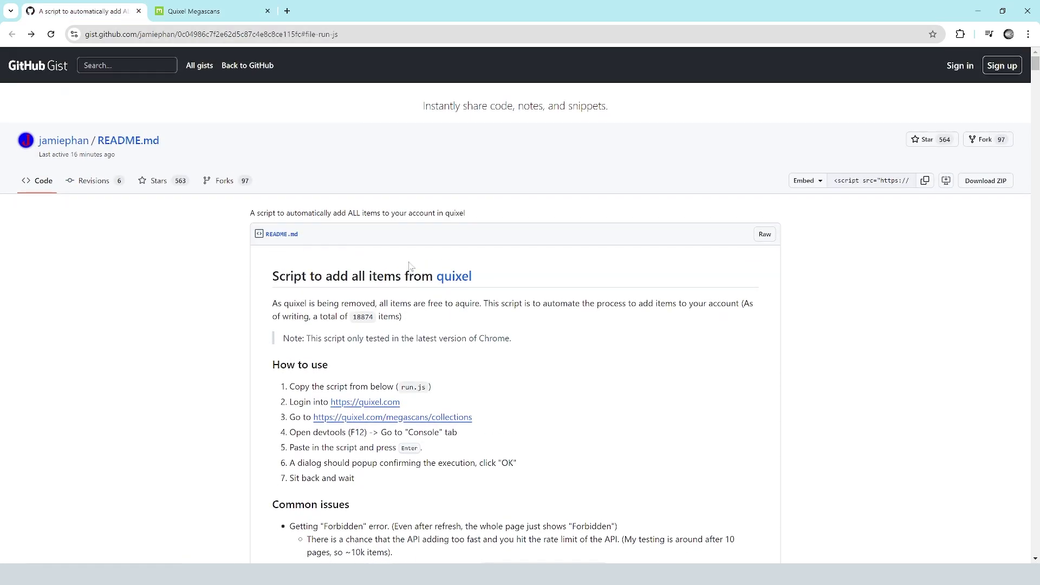
{"action": "scroll", "coordinate": [520, 305], "scroll_direction": "down", "scroll_amount": 1}
{"action": "scroll", "coordinate": [287, 333], "scroll_direction": "down", "scroll_amount": 1}
{"action": "left_click_drag", "start_coordinate": [286, 332], "coordinate": [393, 432]}
{"action": "left_click", "coordinate": [357, 429]}
Step: Read the Common issues advice for the Forbidden error, through the wait tip
{"action": "scroll", "coordinate": [290, 379], "scroll_direction": "down", "scroll_amount": 3}
{"action": "left_click_drag", "start_coordinate": [290, 304], "coordinate": [510, 317]}
{"action": "left_click", "coordinate": [309, 355]}
{"action": "scroll", "coordinate": [308, 355], "scroll_direction": "up", "scroll_amount": 1}
{"action": "scroll", "coordinate": [286, 233], "scroll_direction": "down", "scroll_amount": 2}
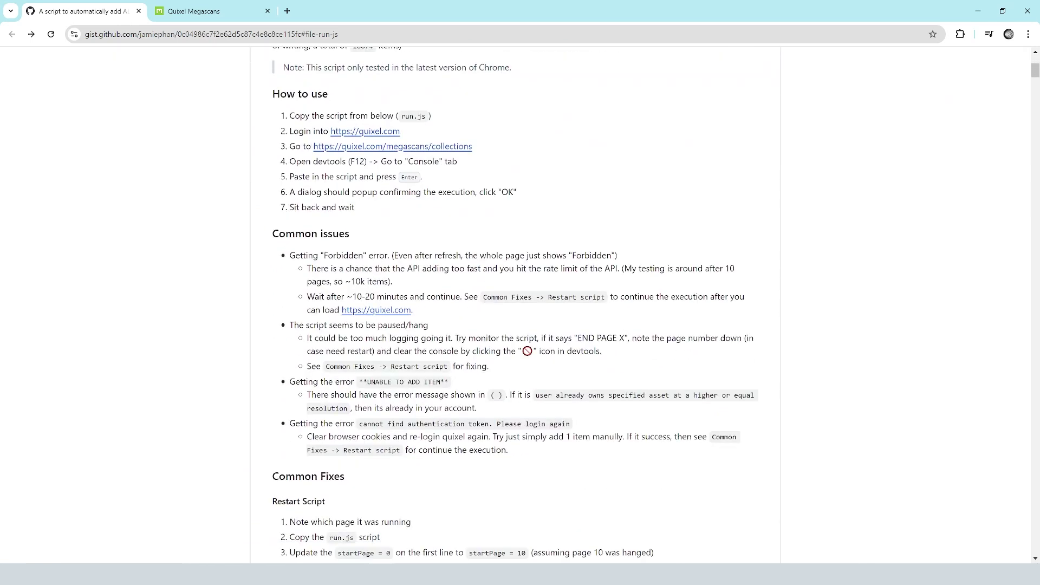
{"action": "left_click_drag", "start_coordinate": [286, 233], "coordinate": [383, 339]}
{"action": "left_click", "coordinate": [307, 255]}
{"action": "left_click_drag", "start_coordinate": [307, 255], "coordinate": [621, 269]}
{"action": "left_click", "coordinate": [500, 277]}
{"action": "left_click_drag", "start_coordinate": [307, 265], "coordinate": [432, 296]}
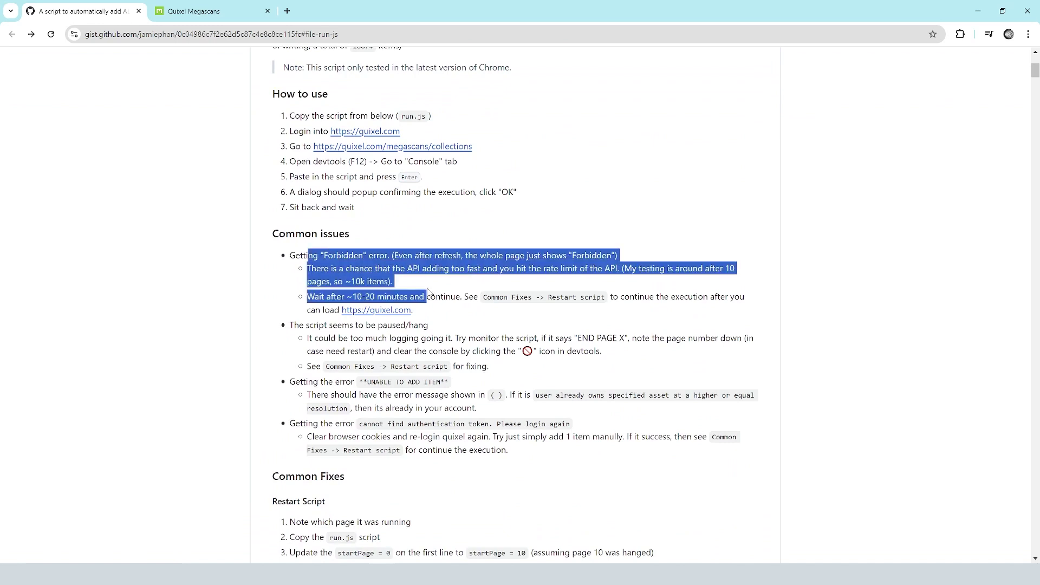
{"action": "left_click", "coordinate": [429, 295]}
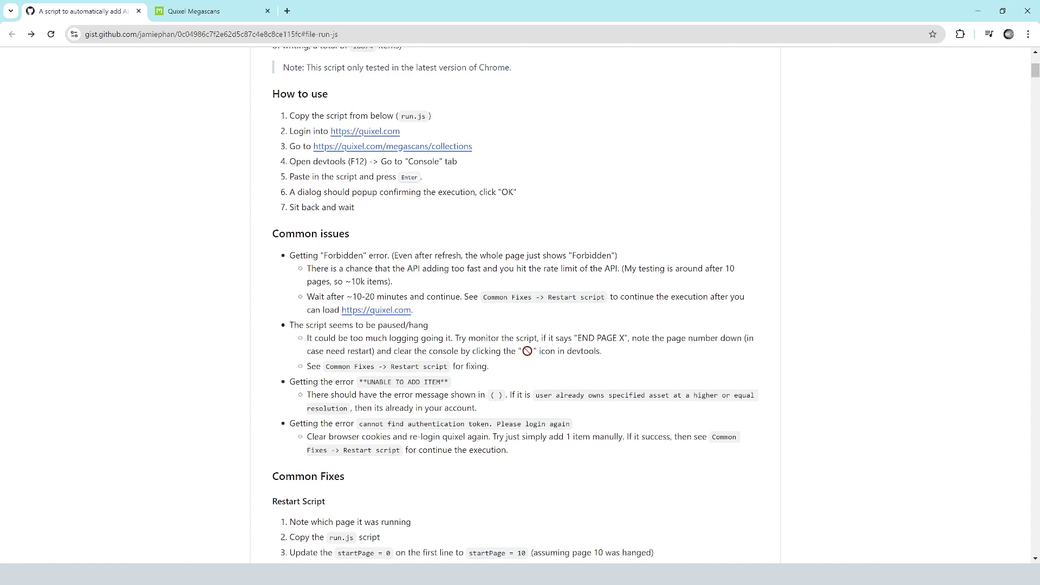
Step: Read the Restart Script steps and three Change Log entries, down to run.js
{"action": "scroll", "coordinate": [368, 347], "scroll_direction": "down", "scroll_amount": 4}
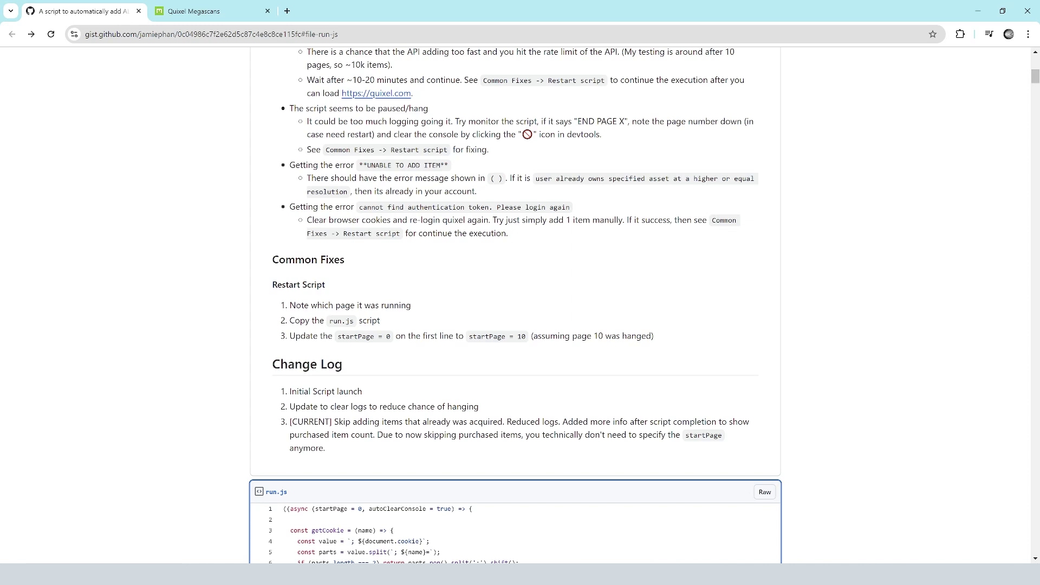
{"action": "left_click_drag", "start_coordinate": [289, 305], "coordinate": [382, 320]}
{"action": "left_click_drag", "start_coordinate": [291, 391], "coordinate": [399, 451]}
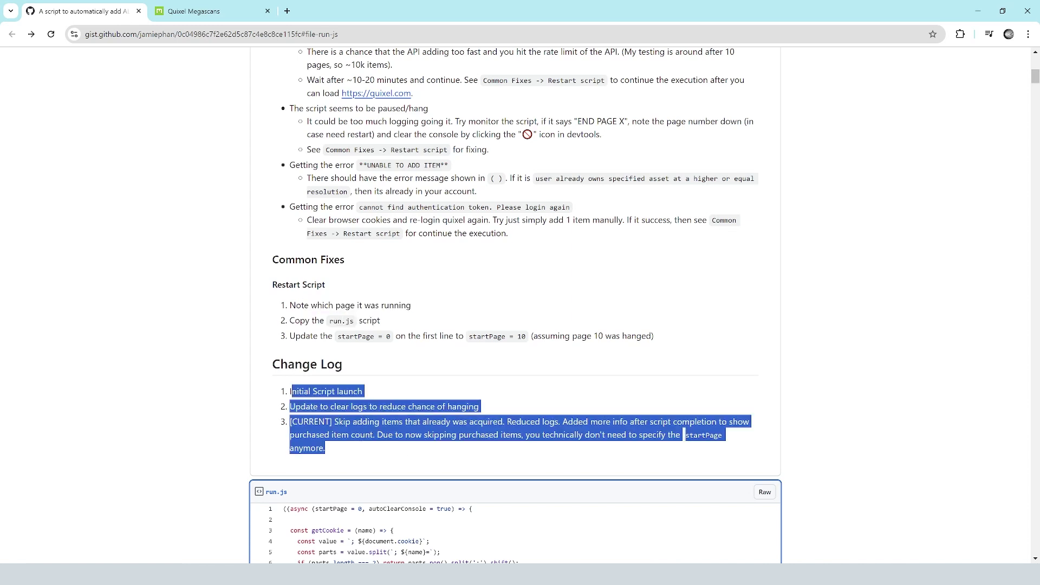
{"action": "left_click", "coordinate": [388, 396]}
{"action": "scroll", "coordinate": [713, 359], "scroll_direction": "down", "scroll_amount": 3}
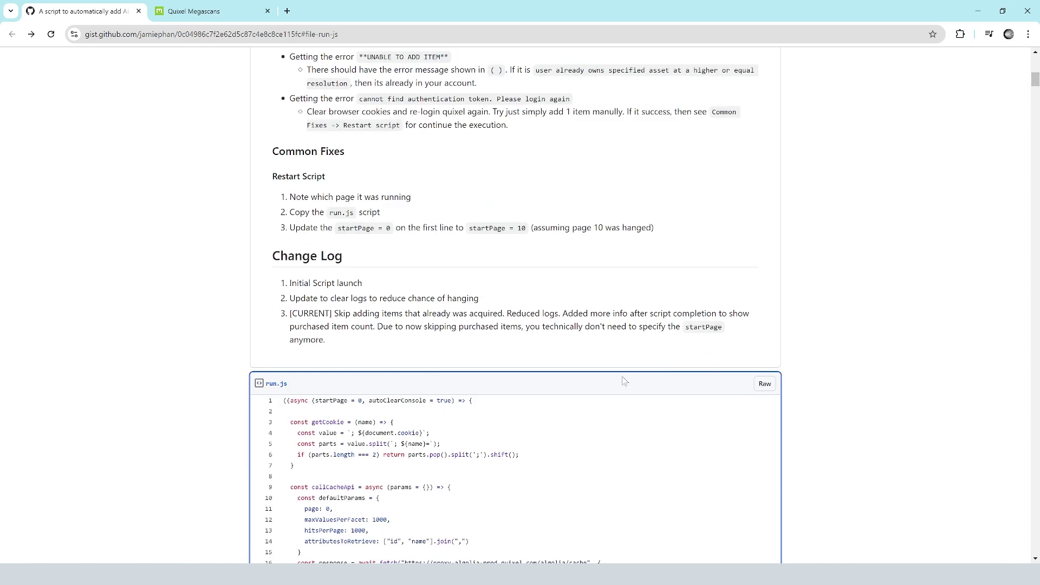
{"action": "scroll", "coordinate": [713, 360], "scroll_direction": "up", "scroll_amount": 2}
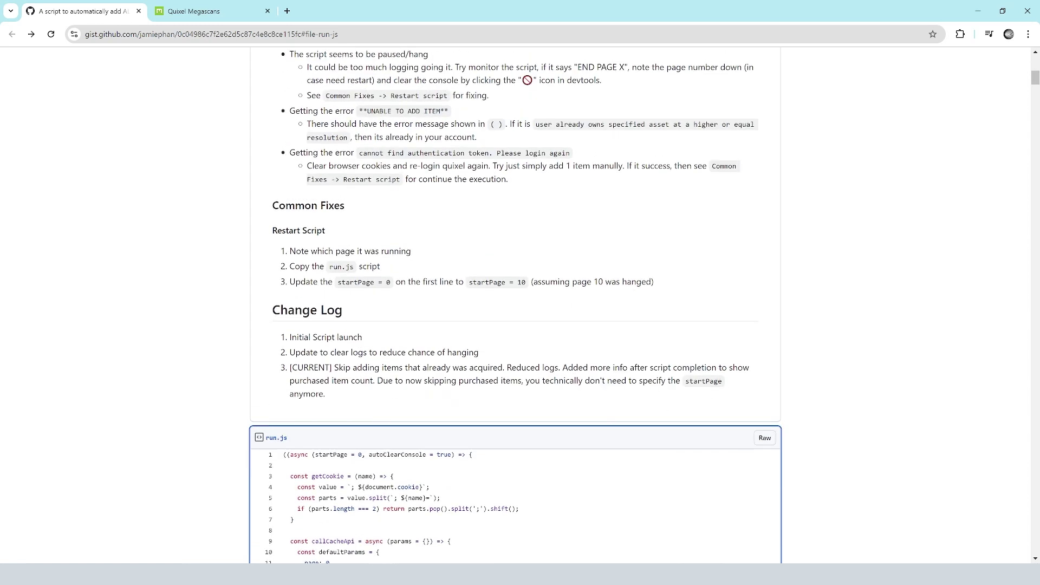
Step: Open run.js as raw text, select the whole script, and return to Megascans Collections
{"action": "left_click", "coordinate": [763, 439]}
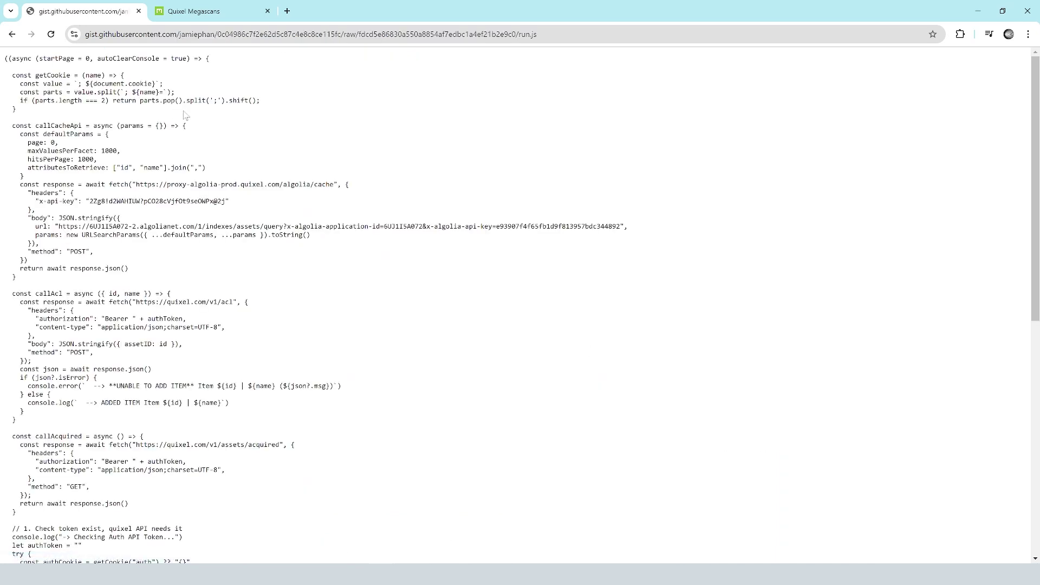
{"action": "key", "text": "ctrl+a"}
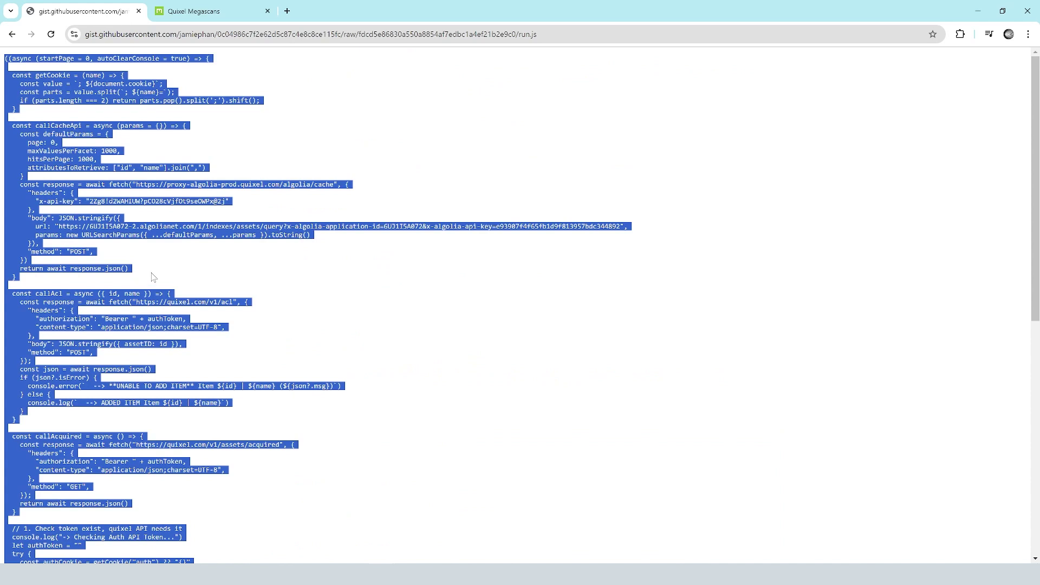
{"action": "left_click", "coordinate": [237, 6]}
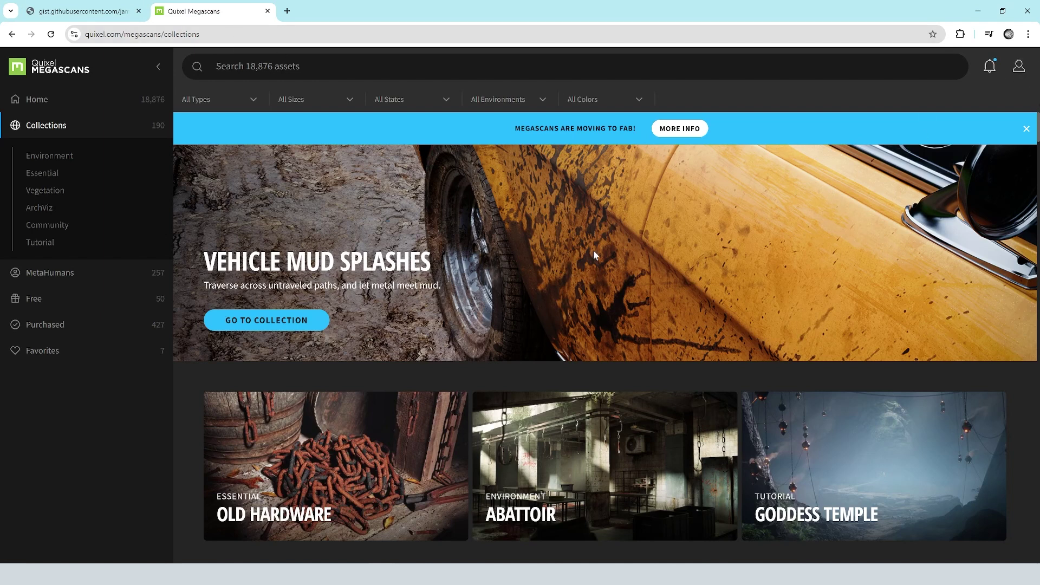
Step: Open the DevTools console and enable pasting by typing 'allow'
{"action": "key", "text": "F12"}
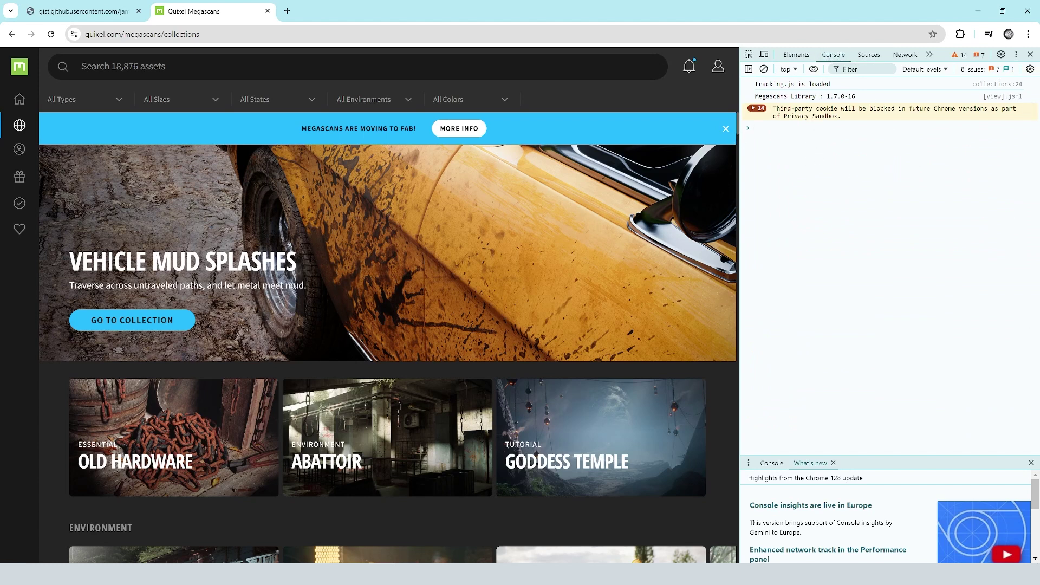
{"action": "key", "text": "ctrl+v"}
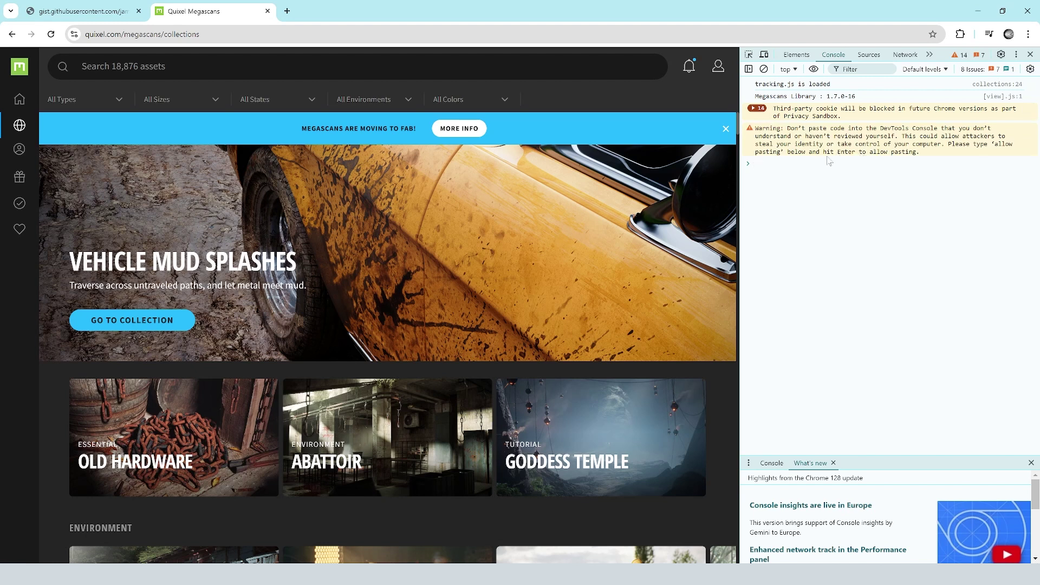
{"action": "type", "text": "allow pasting"}
{"action": "key", "text": "Return"}
Step: Paste and run run.js, approving it to add the 18447 missing items
{"action": "key", "text": "ctrl+v"}
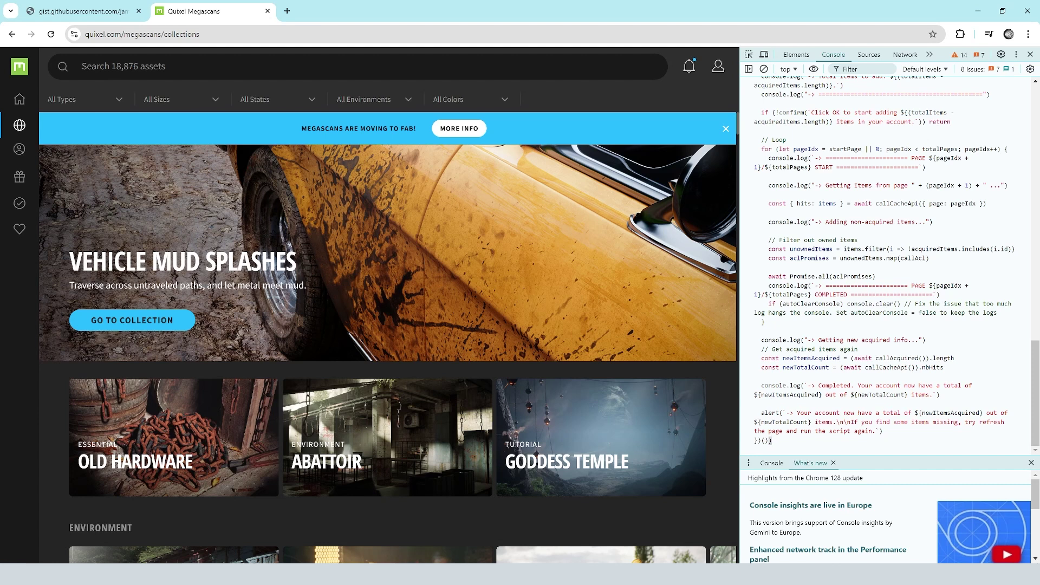
{"action": "key", "text": "Return"}
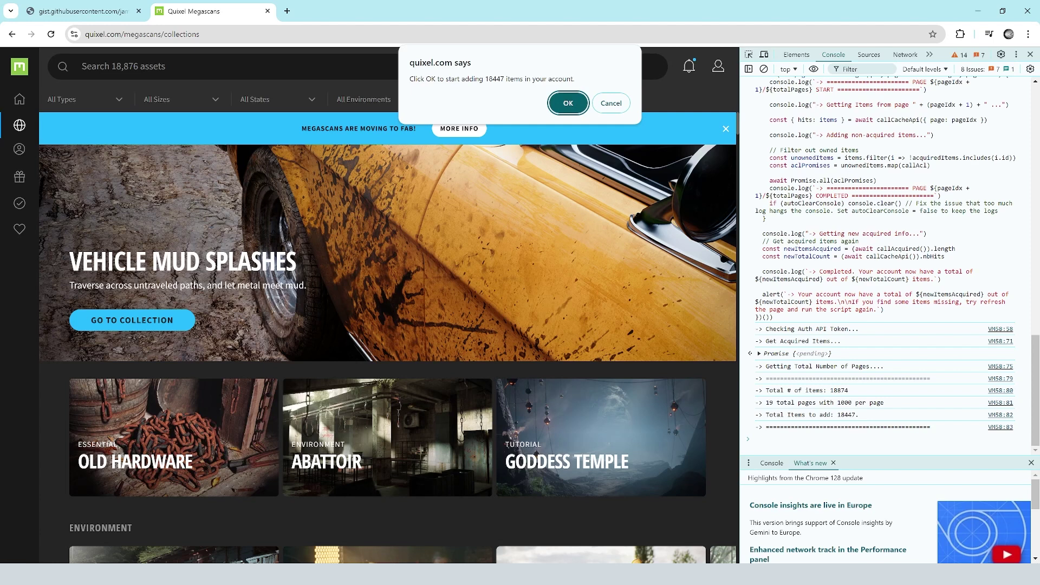
{"action": "left_click", "coordinate": [566, 103]}
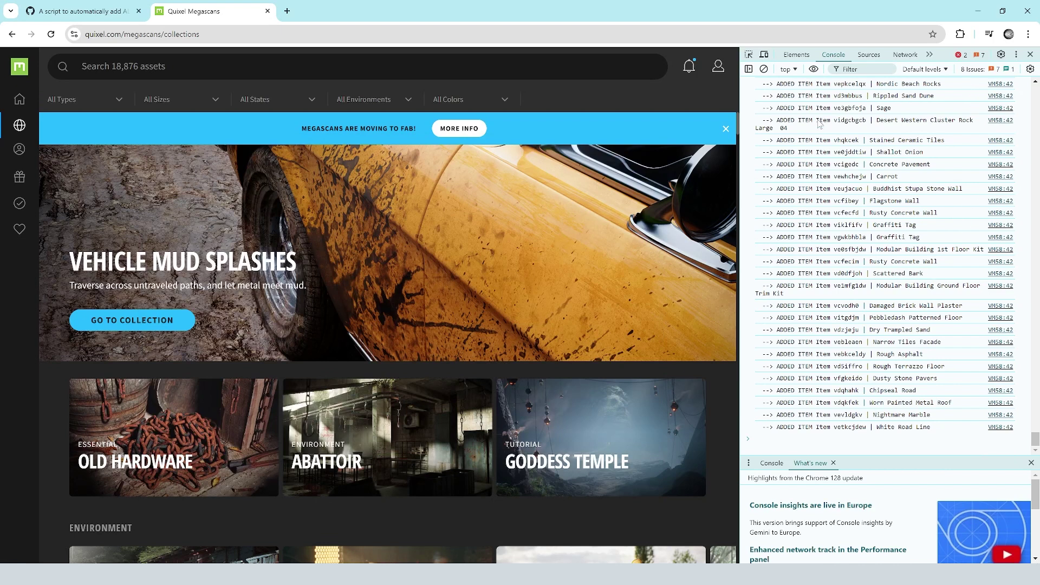
{"action": "left_click", "coordinate": [764, 69]}
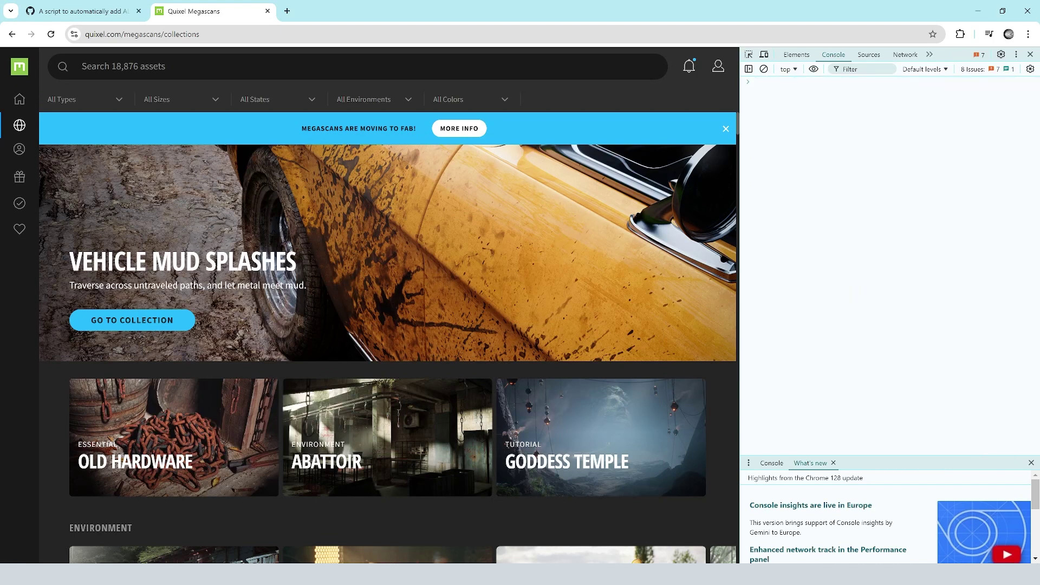
Step: Paste and rerun the script in the cleared console, confirming the remaining items be added
{"action": "key", "text": "ctrl+v"}
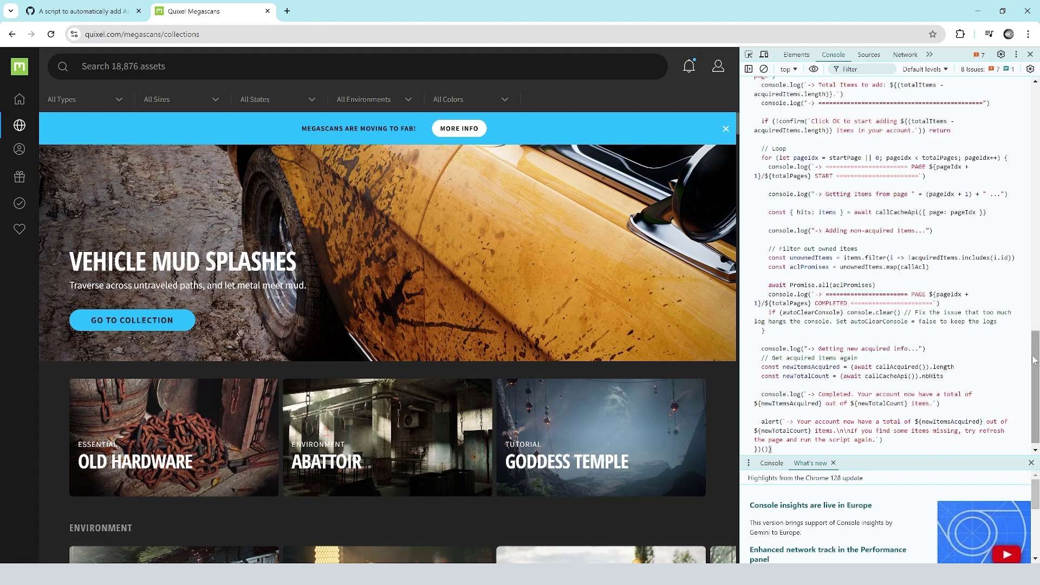
{"action": "mouse_move", "coordinate": [1035, 360]}
{"action": "left_mouse_down"}
{"action": "mouse_move", "coordinate": [1034, 114]}
{"action": "mouse_move", "coordinate": [1035, 364]}
{"action": "left_mouse_up"}
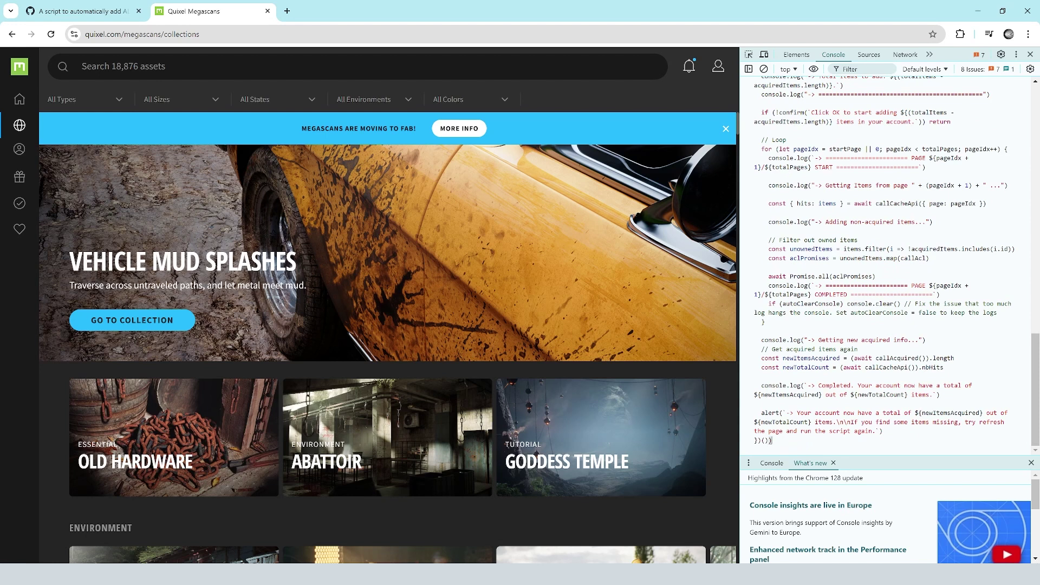
{"action": "key", "text": "Return"}
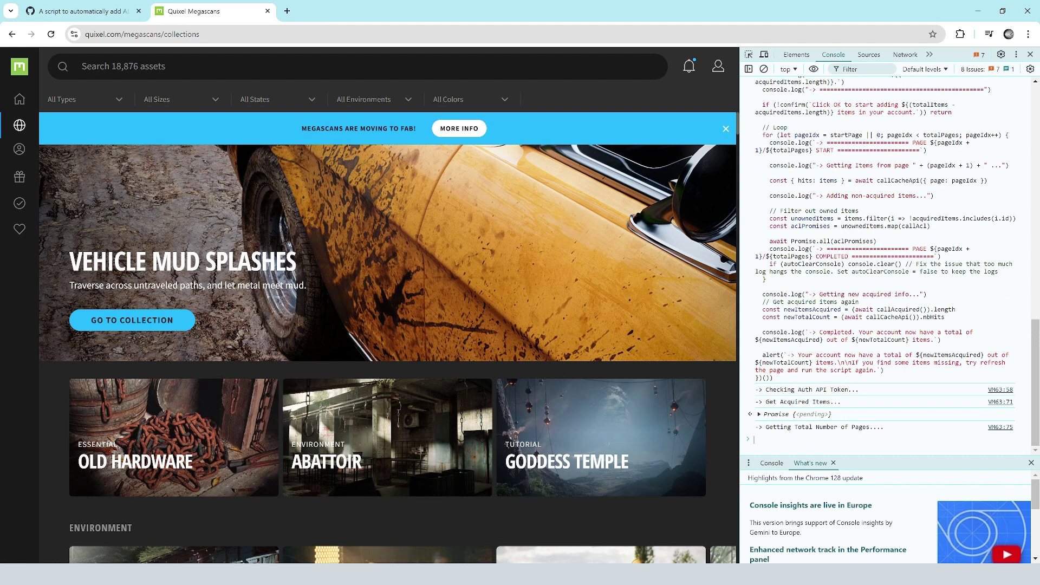
{"action": "left_click", "coordinate": [569, 101]}
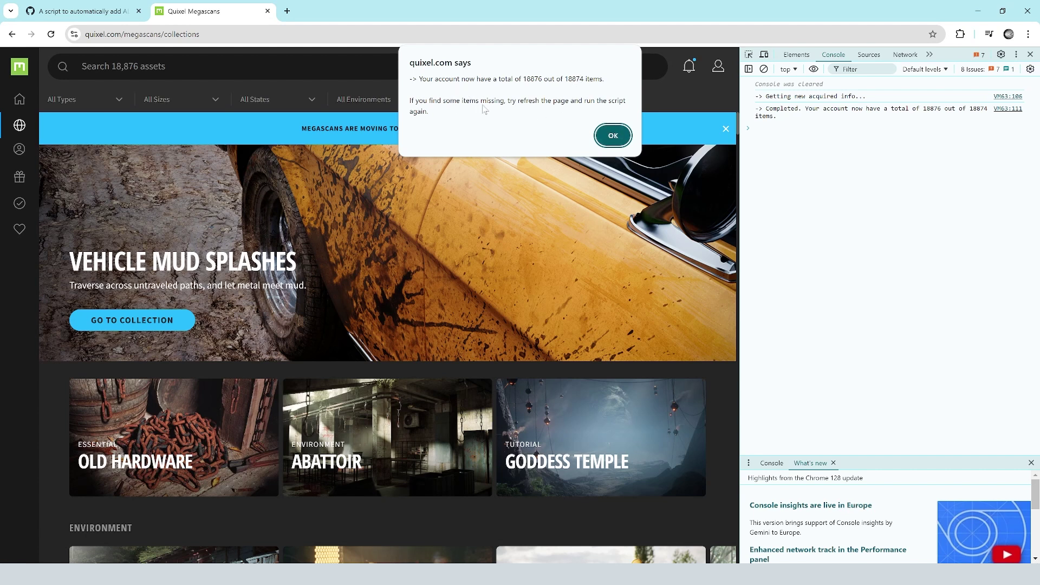
Step: Dismiss the completion alert, open the Purchased library (427 assets) and close DevTools
{"action": "left_click", "coordinate": [613, 135]}
{"action": "left_click", "coordinate": [22, 205]}
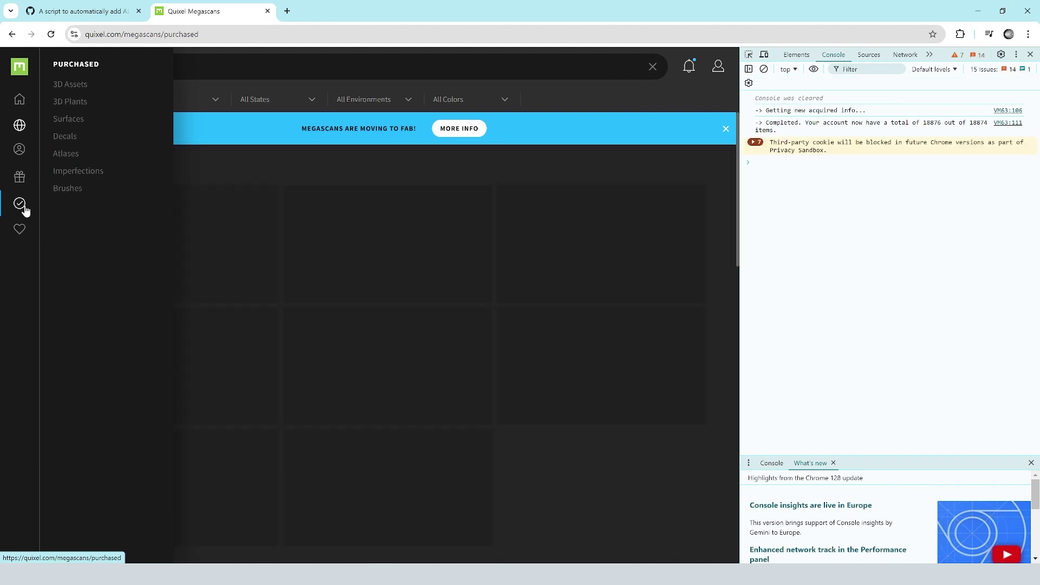
{"action": "left_click", "coordinate": [1030, 54]}
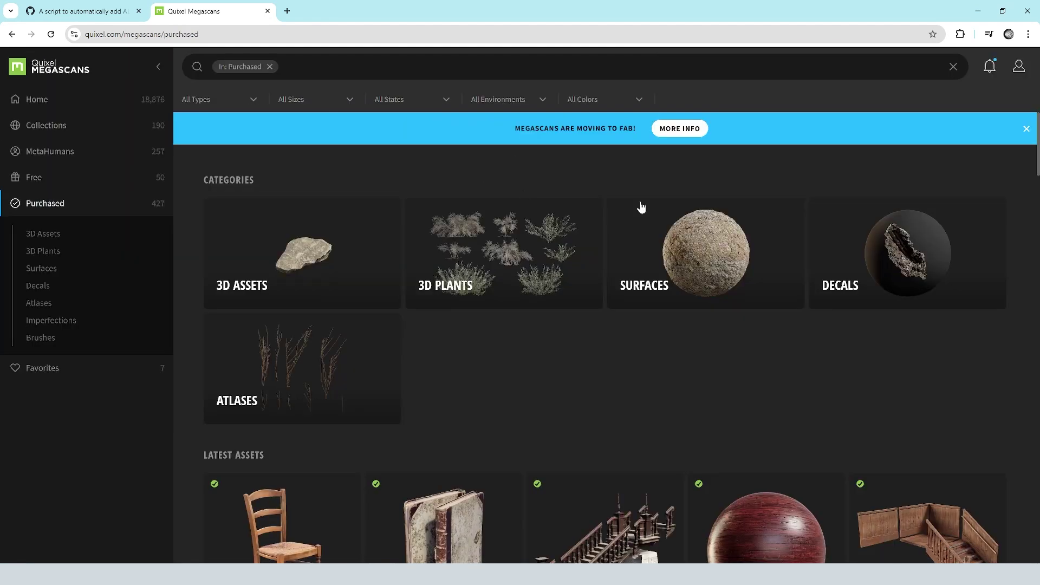
{"action": "left_click", "coordinate": [1027, 34]}
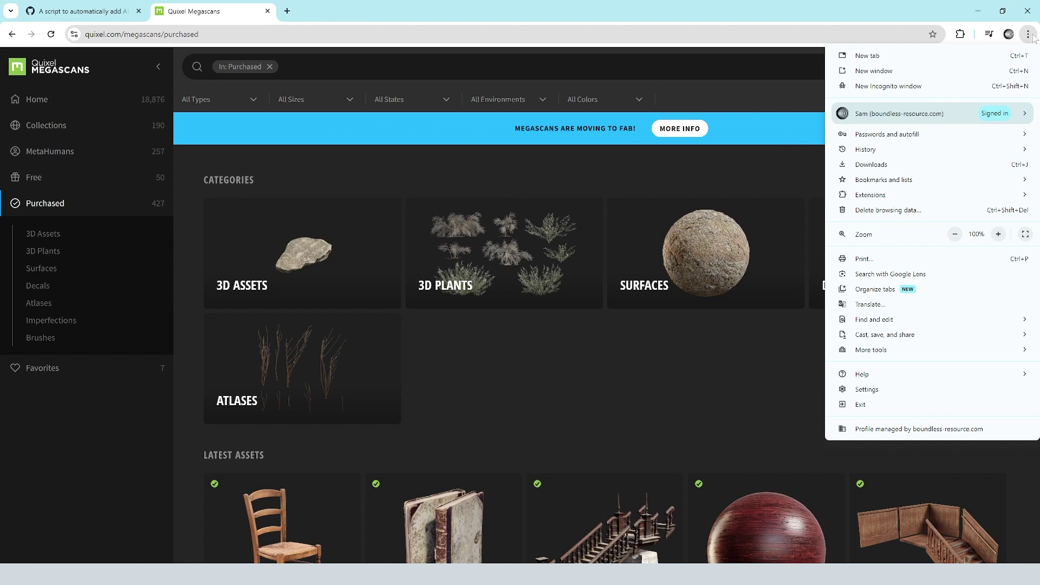
{"action": "mouse_move", "coordinate": [908, 353]}
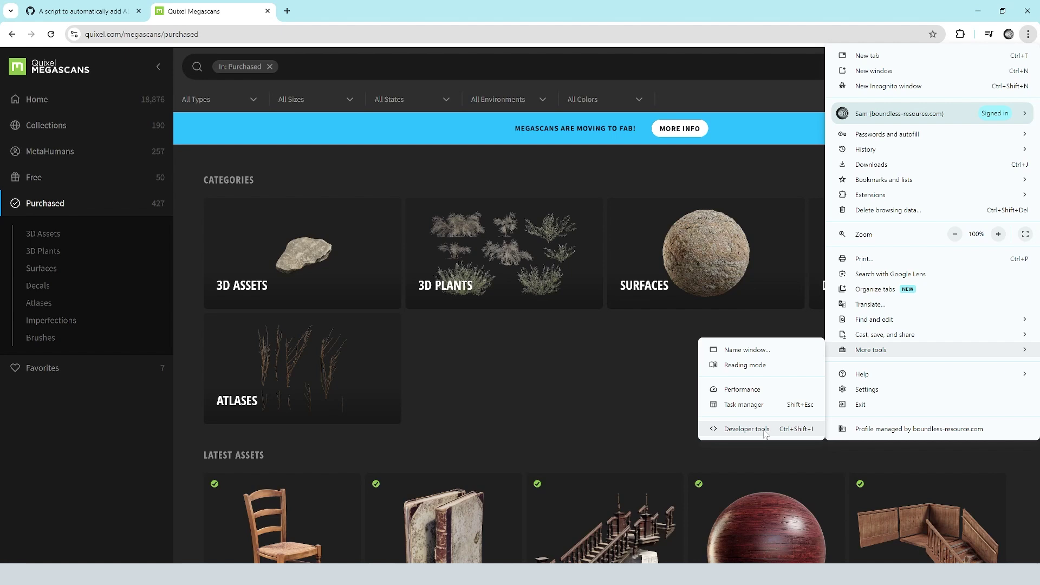
Step: Reload the Purchased page past the 403 Forbidden error until Megascans shows 18,876 assets
{"action": "left_click", "coordinate": [651, 360]}
{"action": "left_click", "coordinate": [76, 204]}
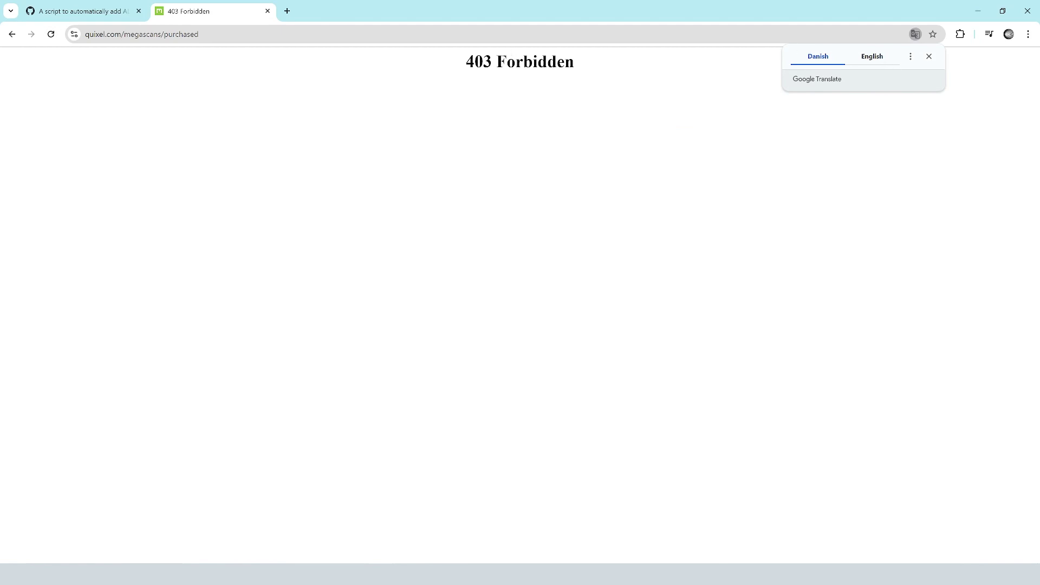
{"action": "left_click_drag", "start_coordinate": [466, 62], "coordinate": [574, 61]}
{"action": "left_click", "coordinate": [574, 62]}
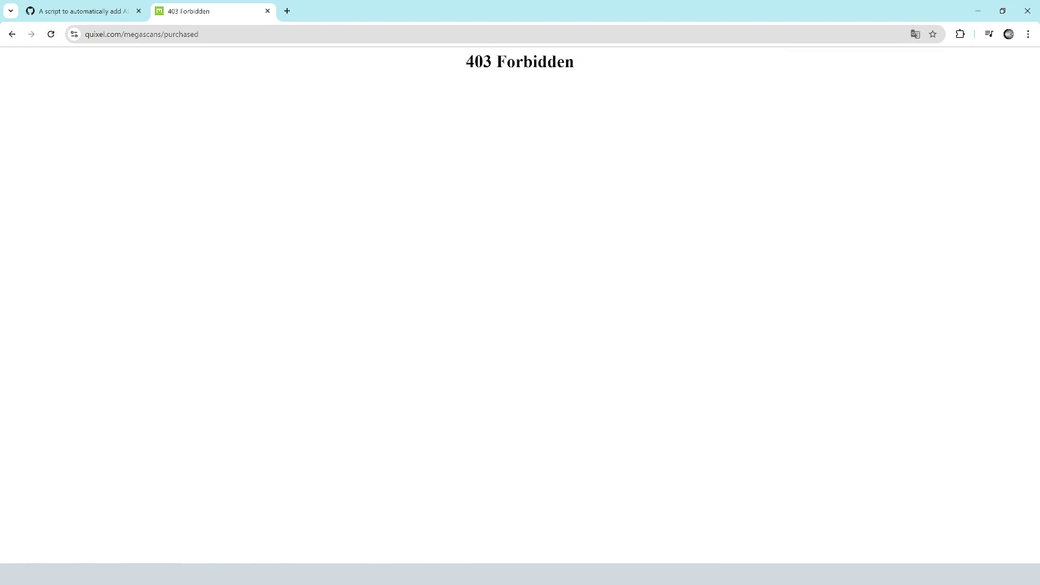
{"action": "left_click_drag", "start_coordinate": [464, 61], "coordinate": [579, 66]}
{"action": "left_click", "coordinate": [576, 64]}
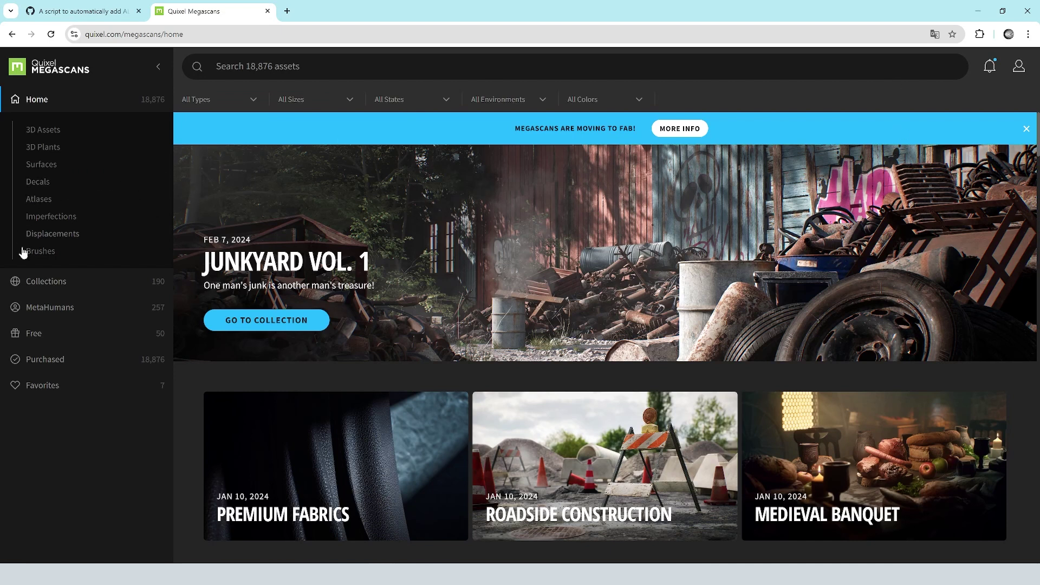
Step: Browse purchased 3D Assets, then open purchased Surfaces with Asphalt, Bark and Brick categories
{"action": "left_click", "coordinate": [74, 368]}
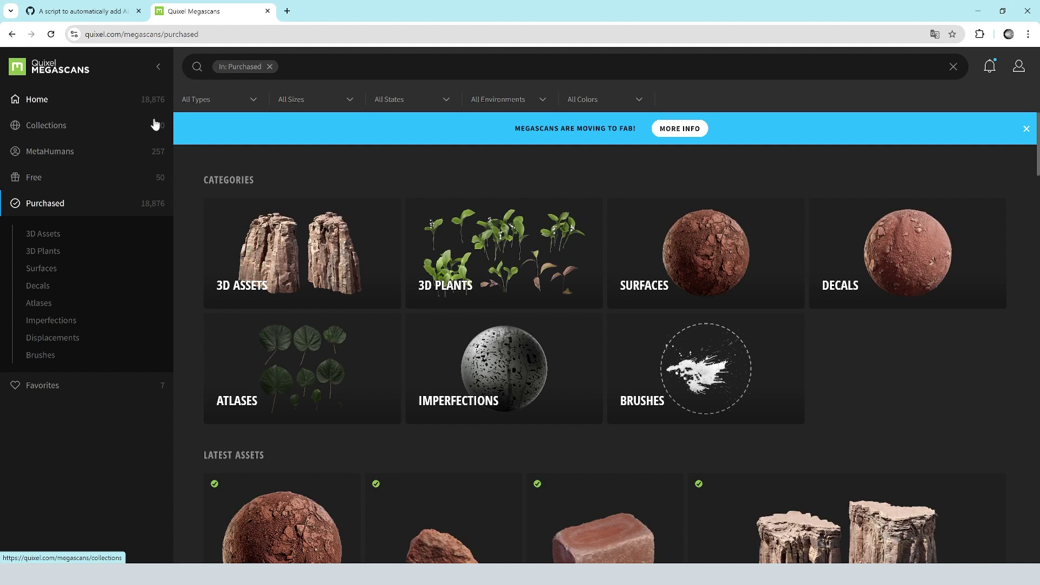
{"action": "scroll", "coordinate": [790, 323], "scroll_direction": "down", "scroll_amount": 10}
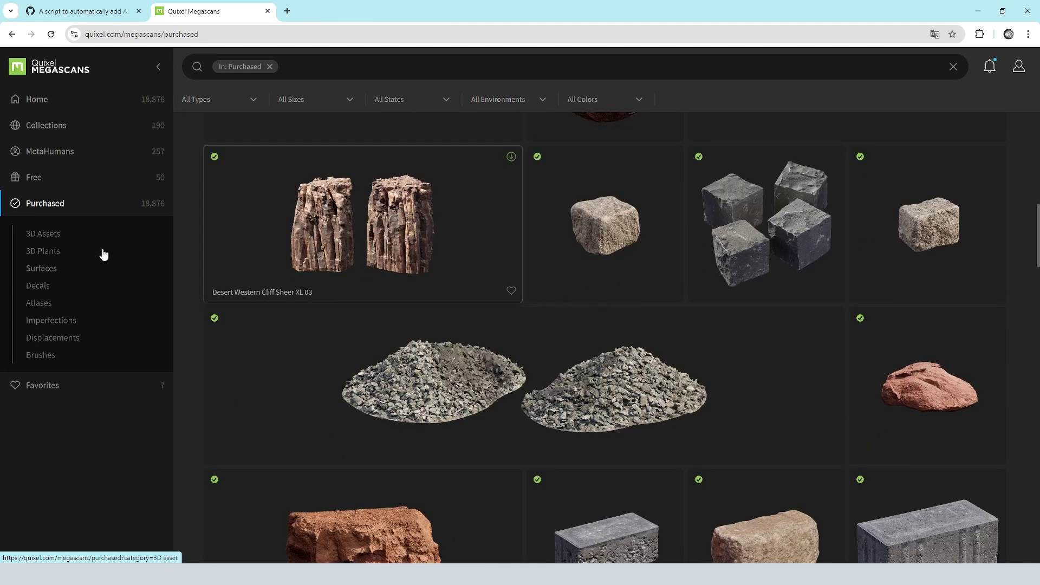
{"action": "left_click", "coordinate": [58, 239]}
{"action": "scroll", "coordinate": [98, 311], "scroll_direction": "down", "scroll_amount": 1}
{"action": "left_click", "coordinate": [41, 535]}
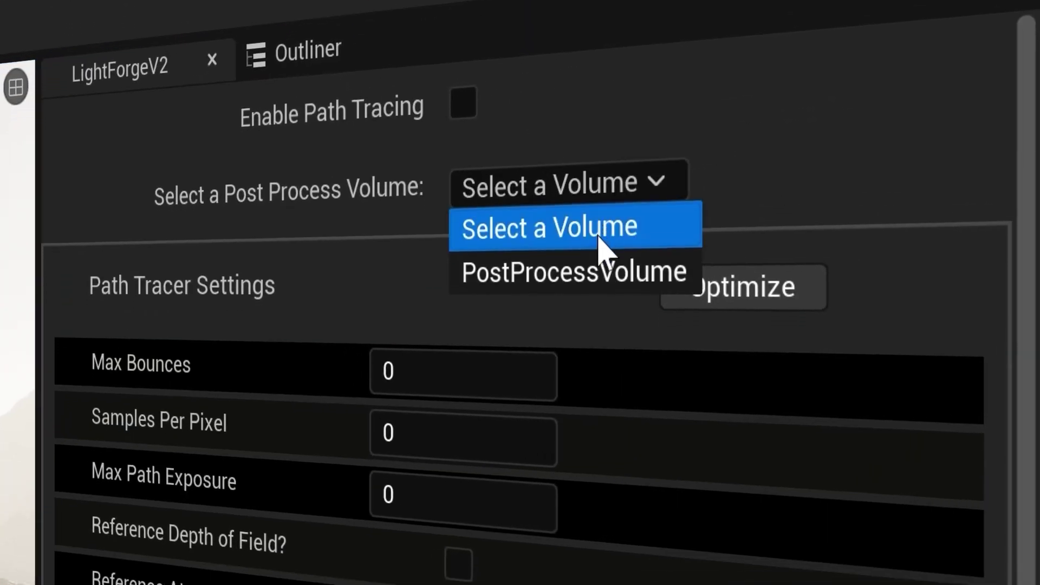
Step: Select PostProcessVolume as LightForgeV2's post process volume and drag-adjust the Lumen Scene Detail value
{"action": "left_click", "coordinate": [769, 274]}
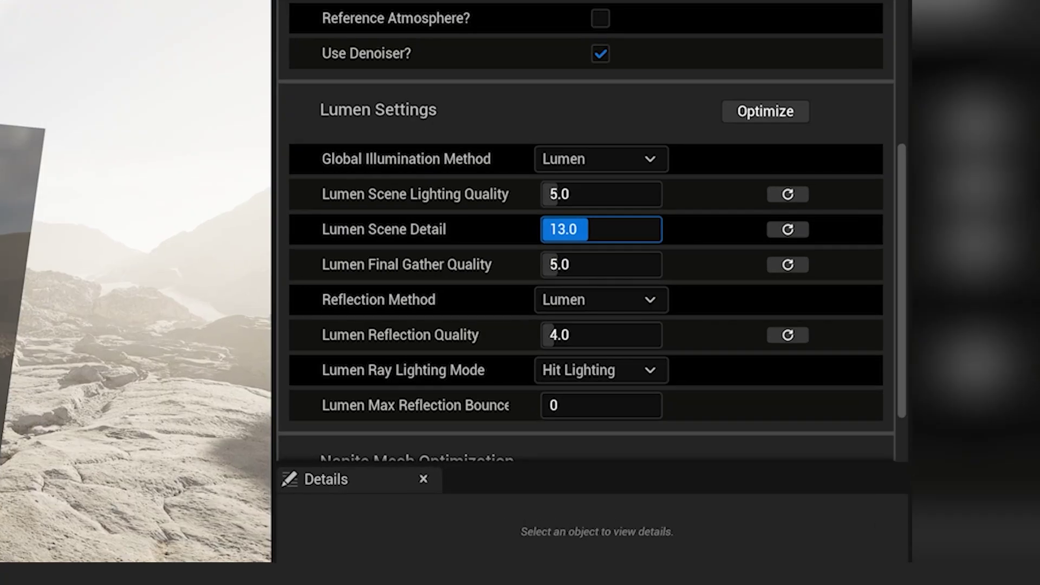
{"action": "mouse_move", "coordinate": [569, 227]}
{"action": "left_mouse_down"}
{"action": "mouse_move", "coordinate": [583, 227]}
{"action": "mouse_move", "coordinate": [569, 227]}
{"action": "left_mouse_up"}
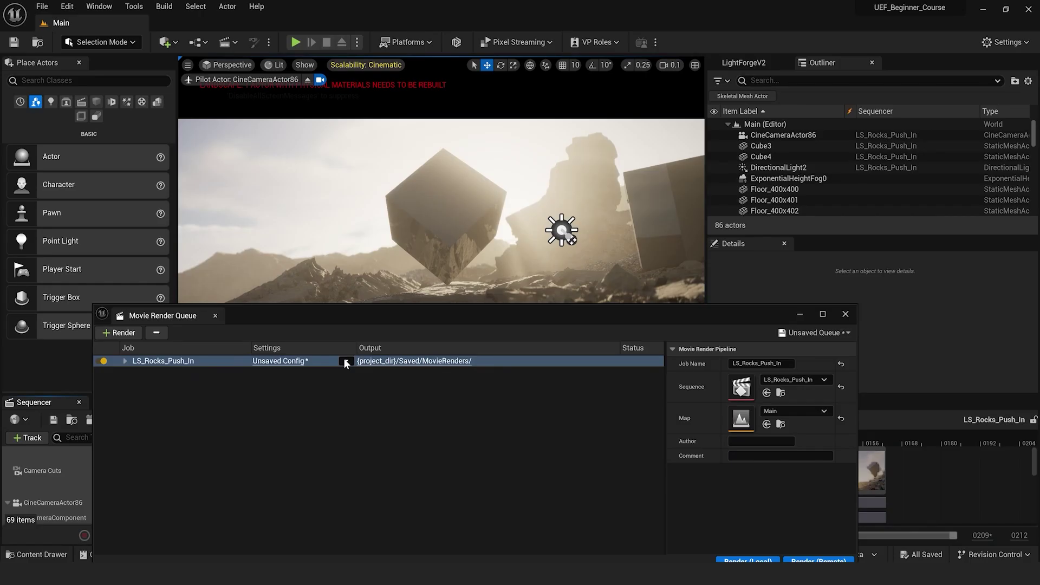
{"action": "scroll", "coordinate": [705, 314], "scroll_direction": "down", "scroll_amount": 1}
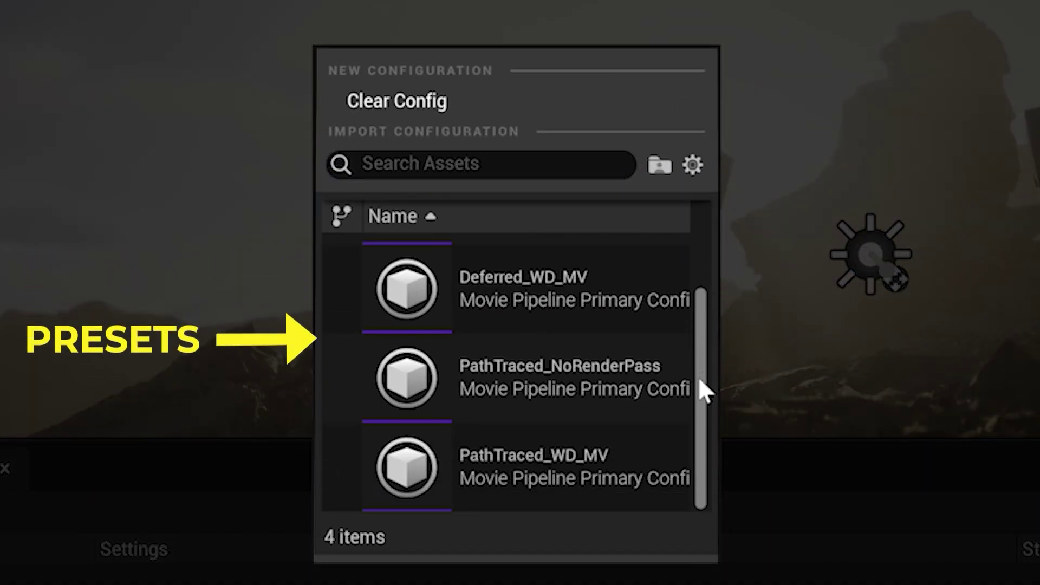
{"action": "scroll", "coordinate": [700, 380], "scroll_direction": "up", "scroll_amount": 1}
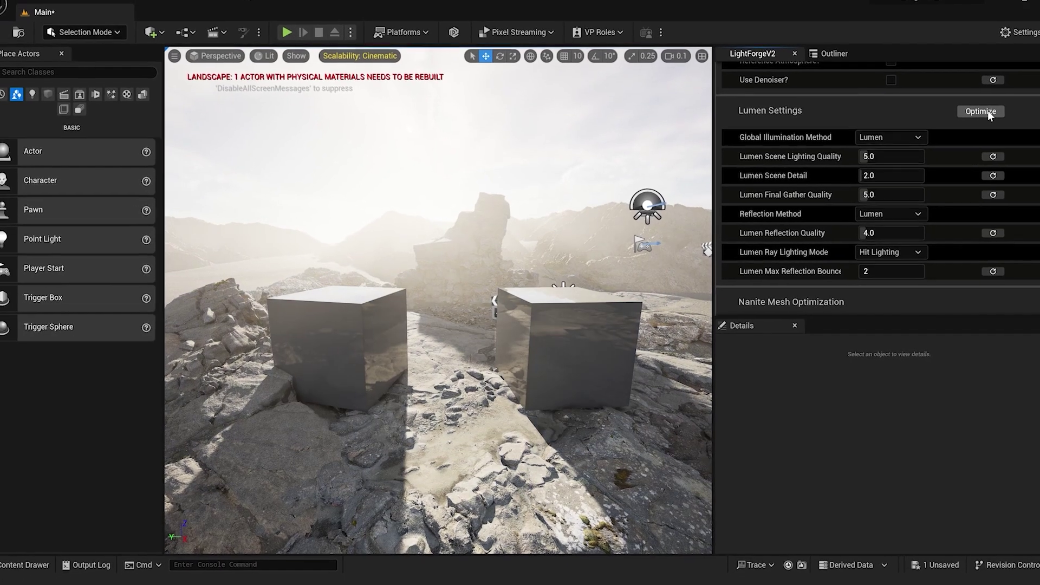